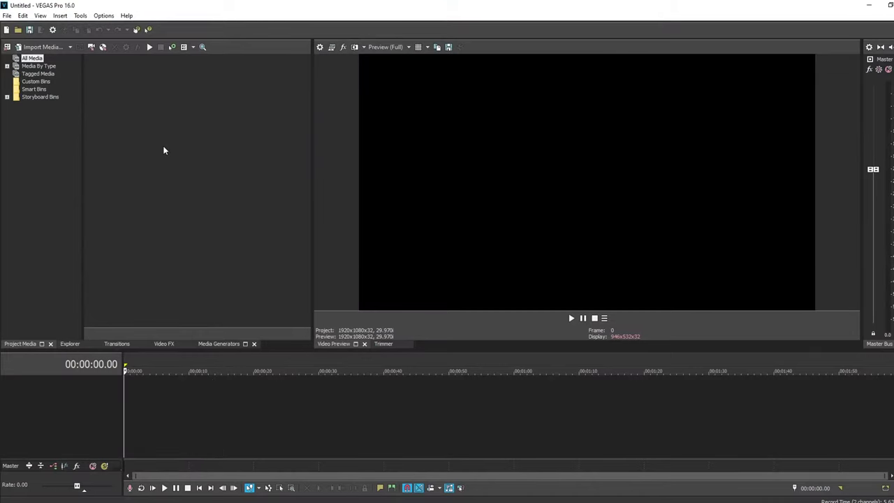
Open the File menu to show the file commands and recent projects
click(8, 16)
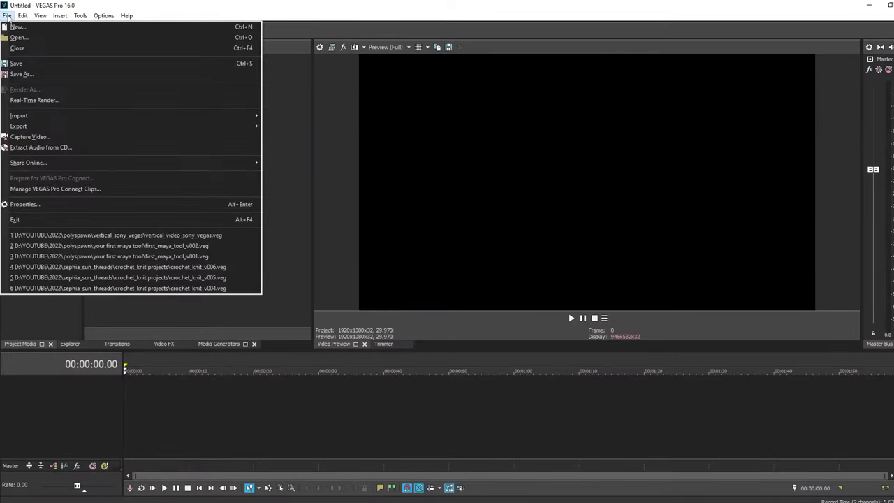
In Project Properties, set the frame to 1080 wide by 1920 high
click(107, 208)
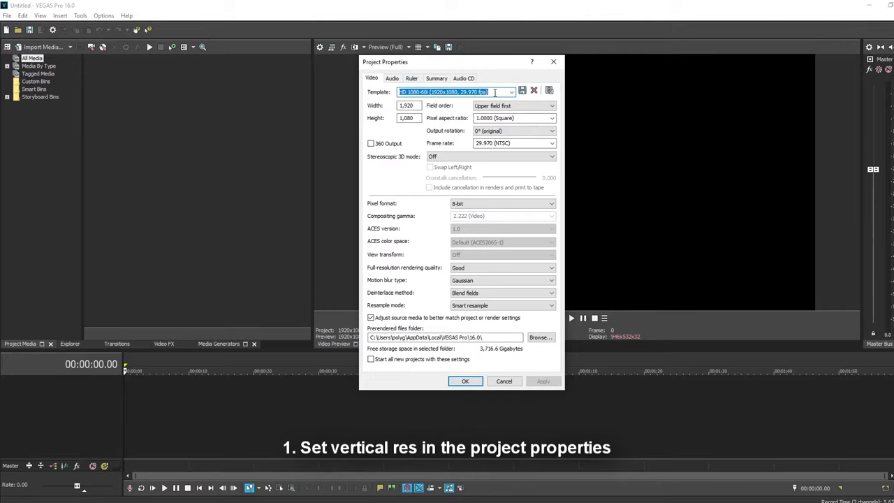
double_click(417, 106)
text(1080)
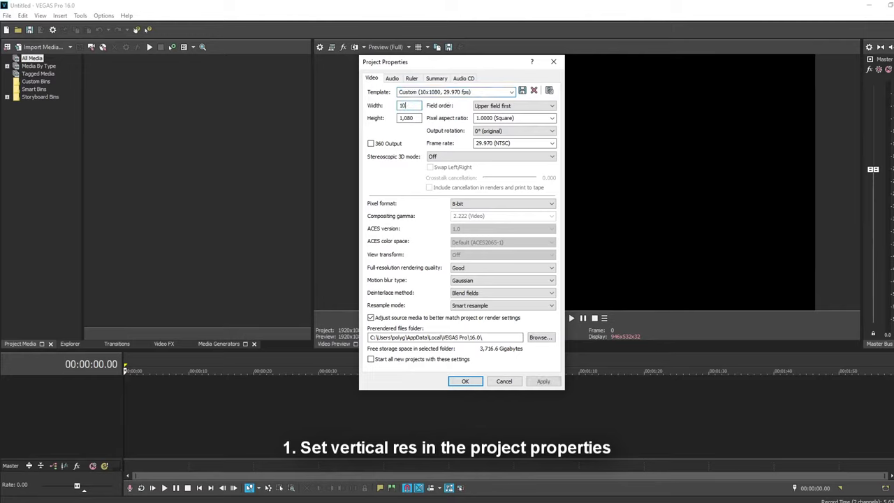
key(Tab)
text(1920)
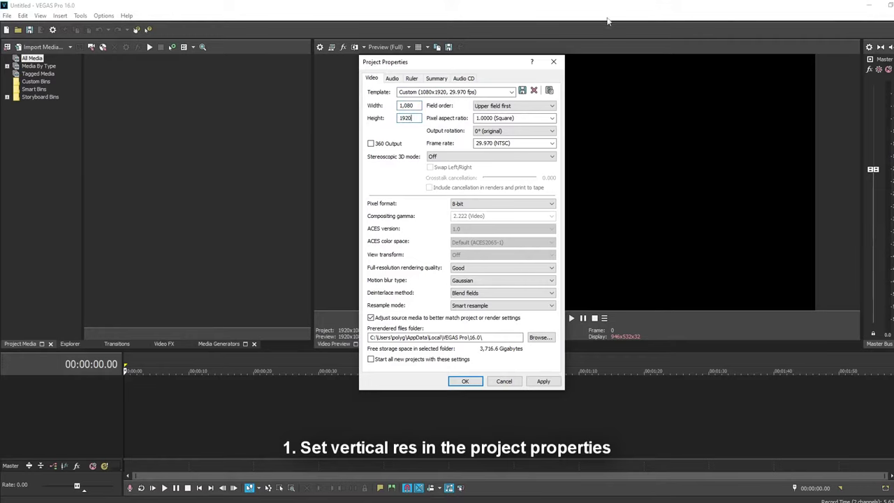
Save these settings as the 'Mobile 30FPS' template and apply them to the project
click(490, 92)
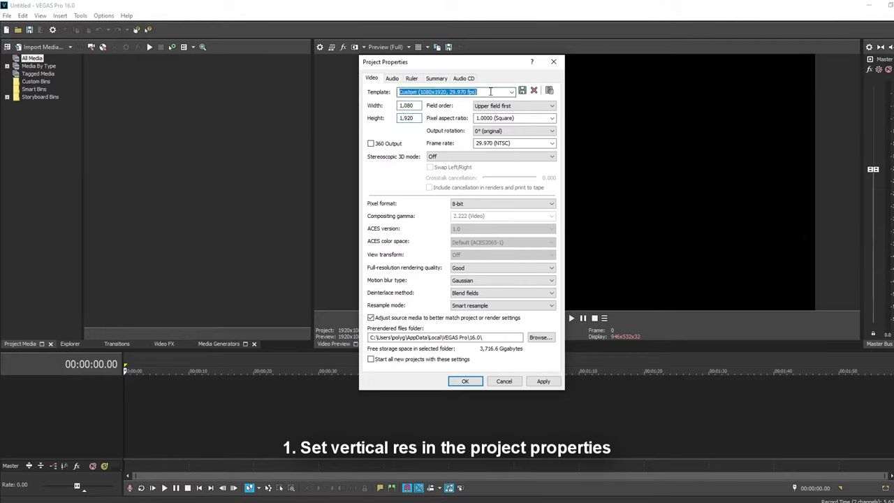
text(Mobi)
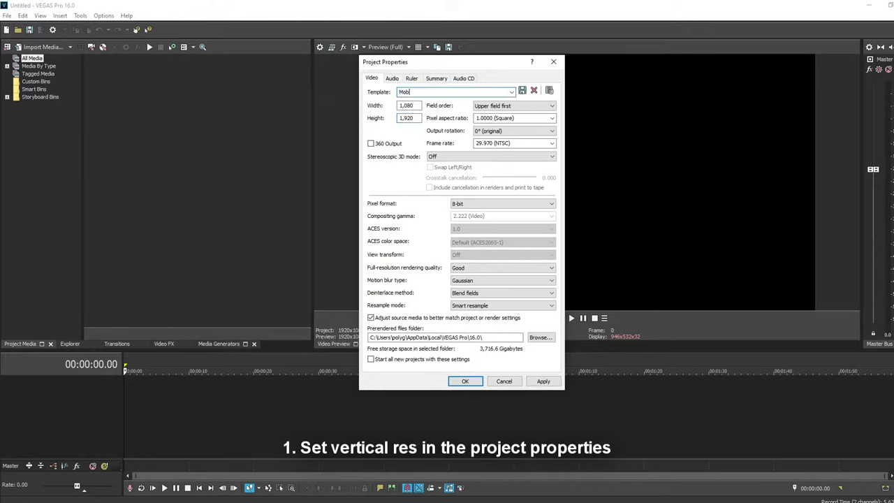
text(le 30FPS)
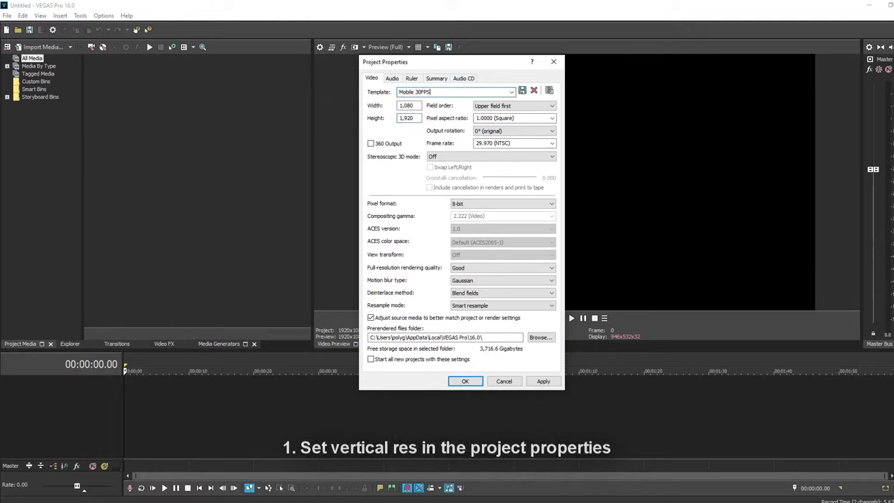
click(523, 92)
click(512, 92)
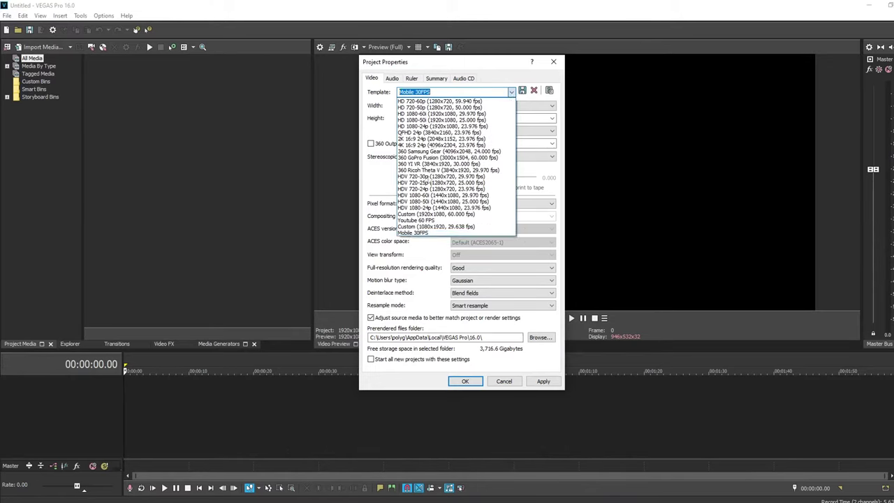
click(544, 382)
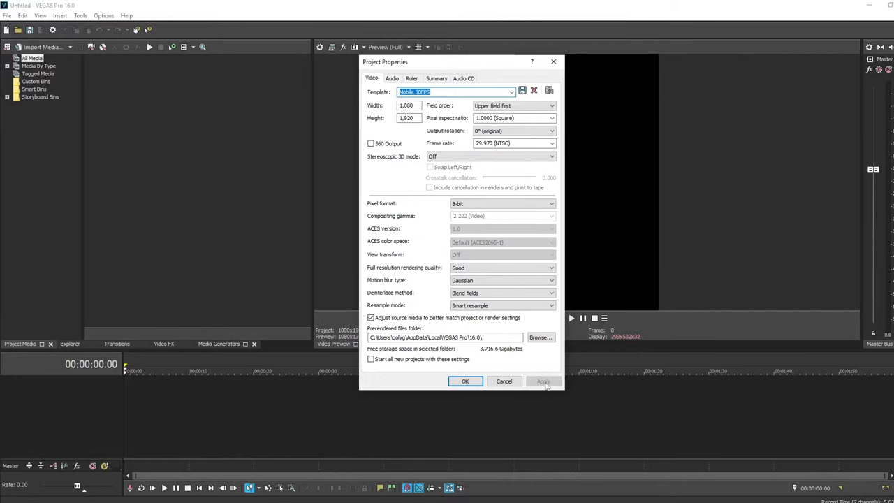
drag(464, 67, 257, 65)
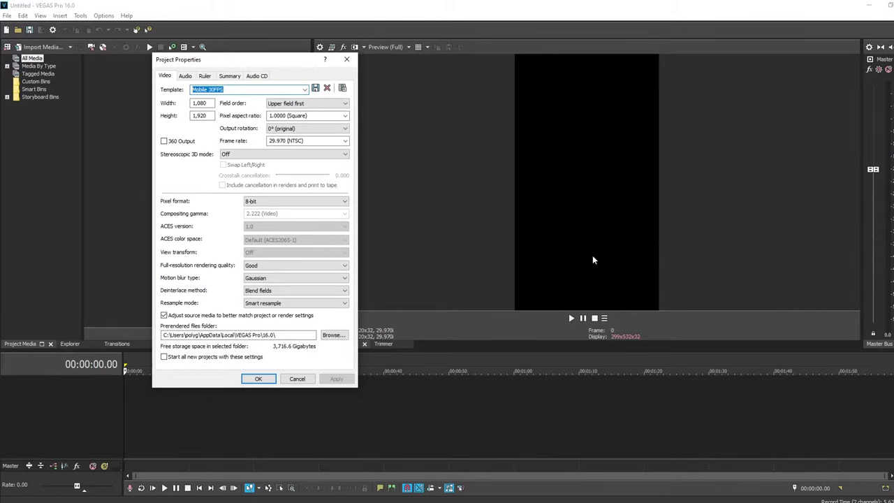
click(347, 58)
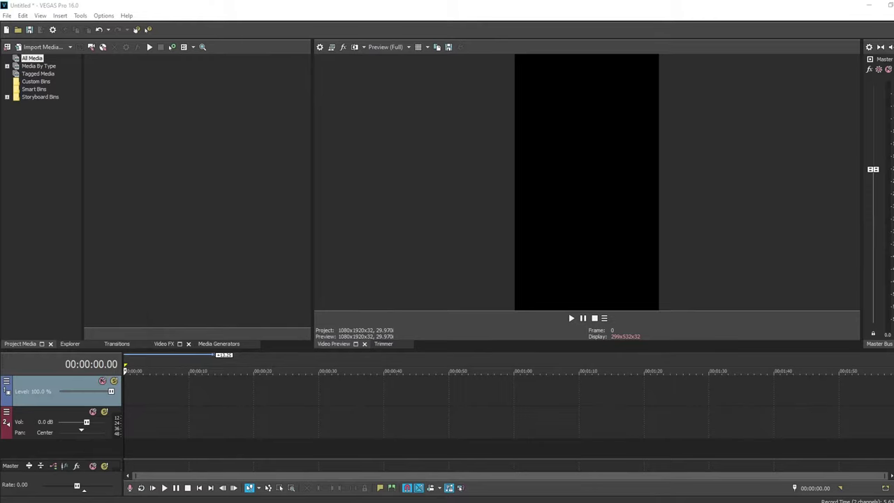
Add horizontal_video to the timeline without matching its settings, and open its Event Pan/Crop
drag(746, 253, 114, 389)
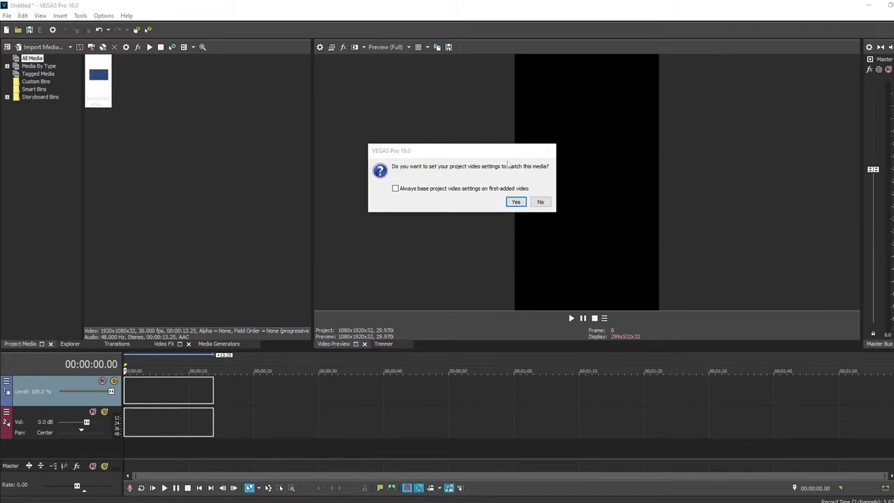
click(540, 201)
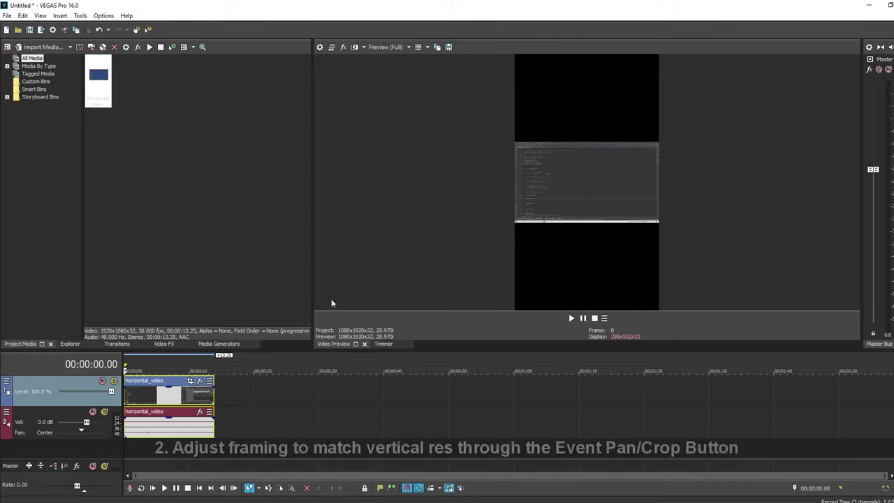
click(191, 384)
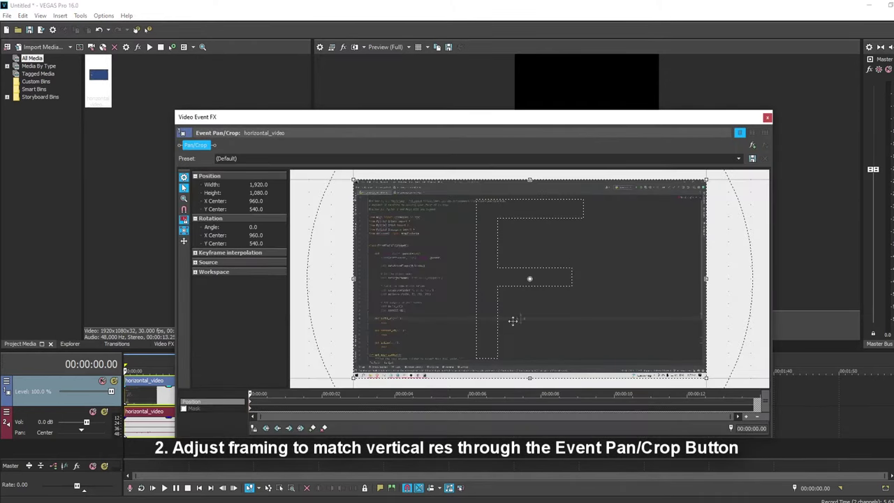
Set the horizontal_video crop to 1080 wide and 1920 high, unlocking the aspect ratio
drag(553, 121, 517, 130)
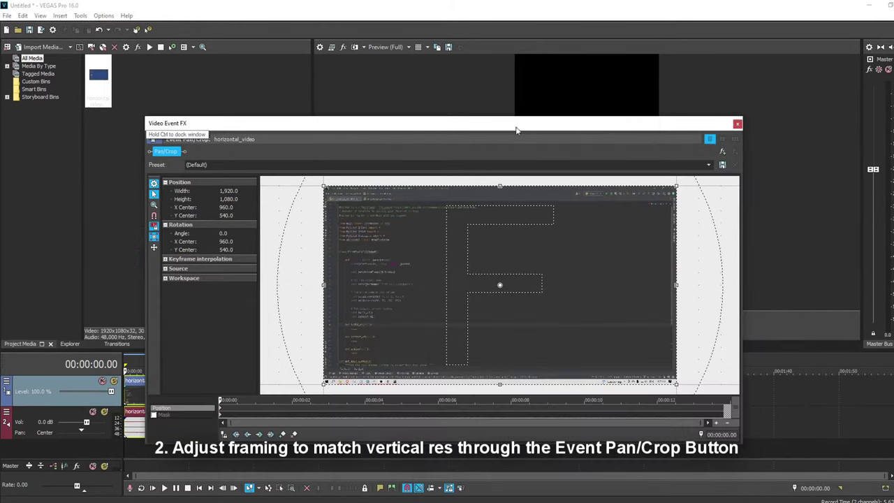
click(231, 191)
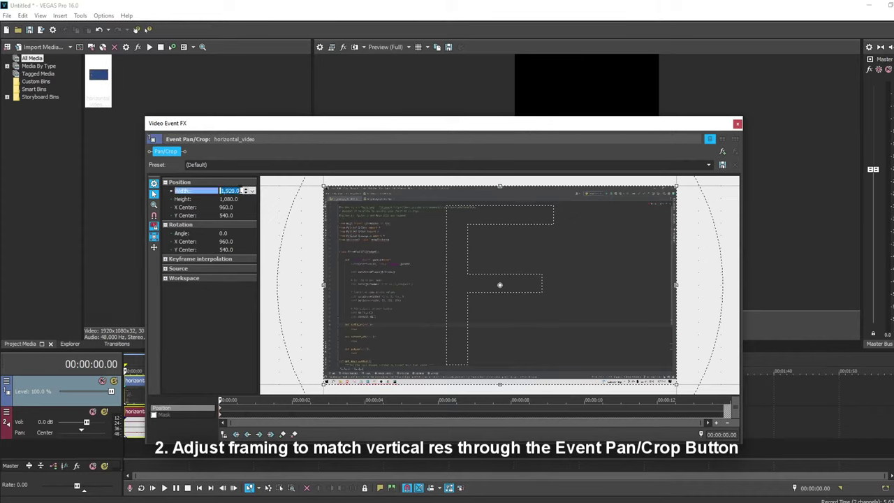
text(1080)
key(Return)
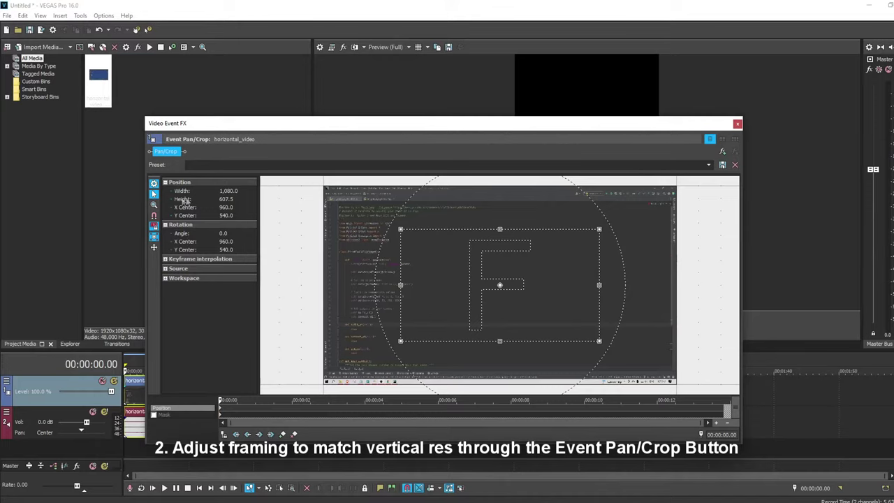
click(156, 227)
click(229, 200)
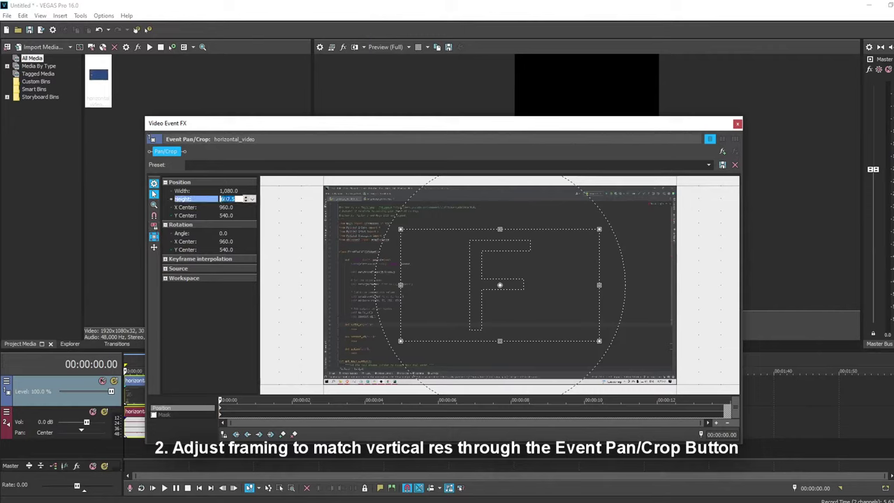
text(1,9)
text(20)
key(Return)
scroll(625, 297, down, 5)
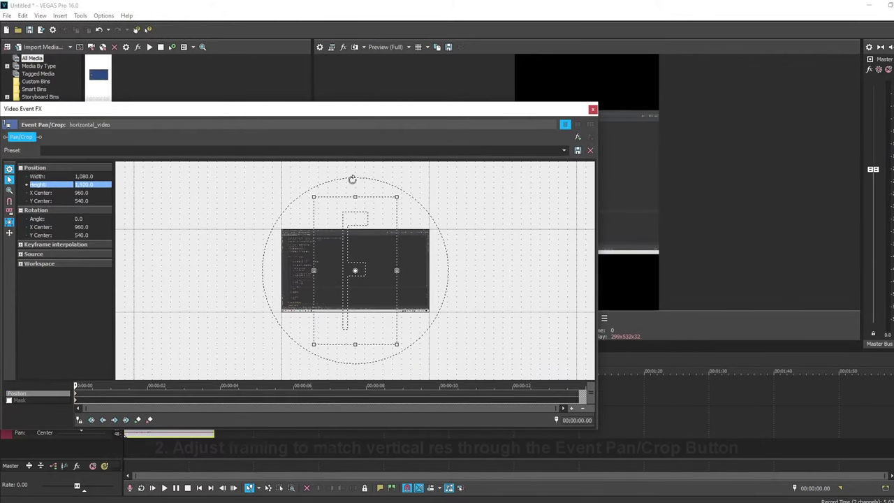
Shrink the crop frame to about 578x1028 and nudge it slightly left
drag(397, 108, 559, 96)
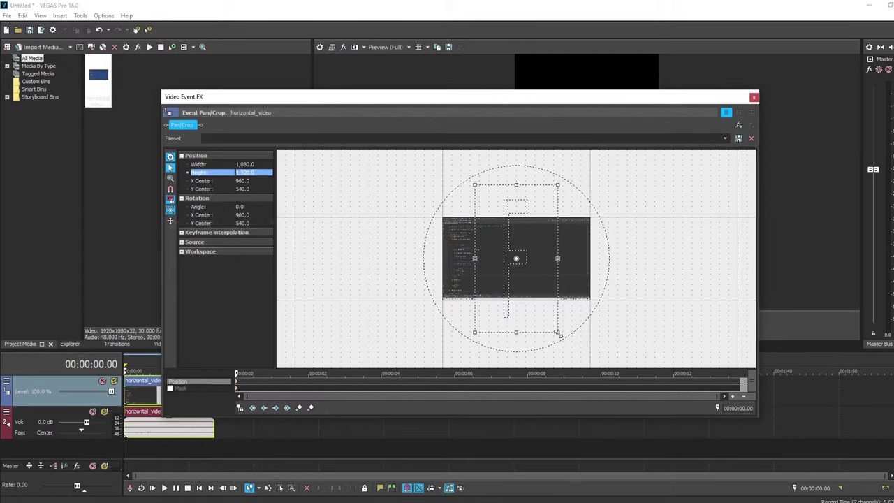
drag(557, 332, 539, 323)
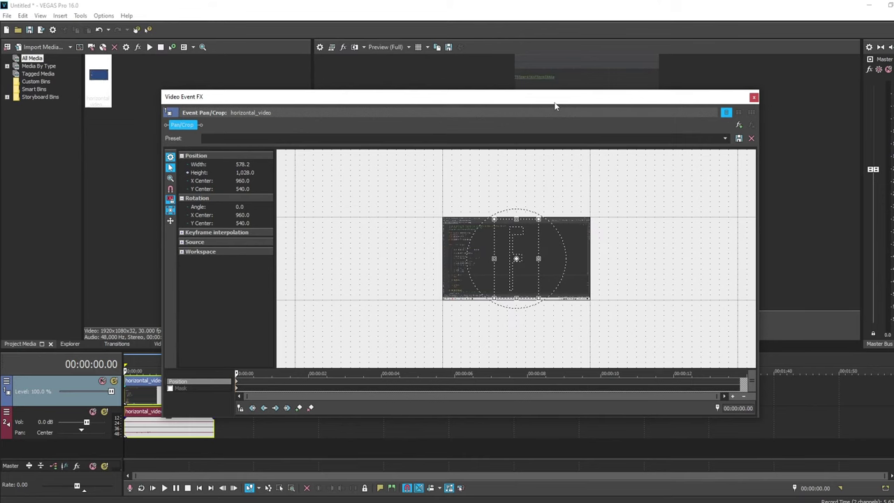
drag(555, 103, 578, 172)
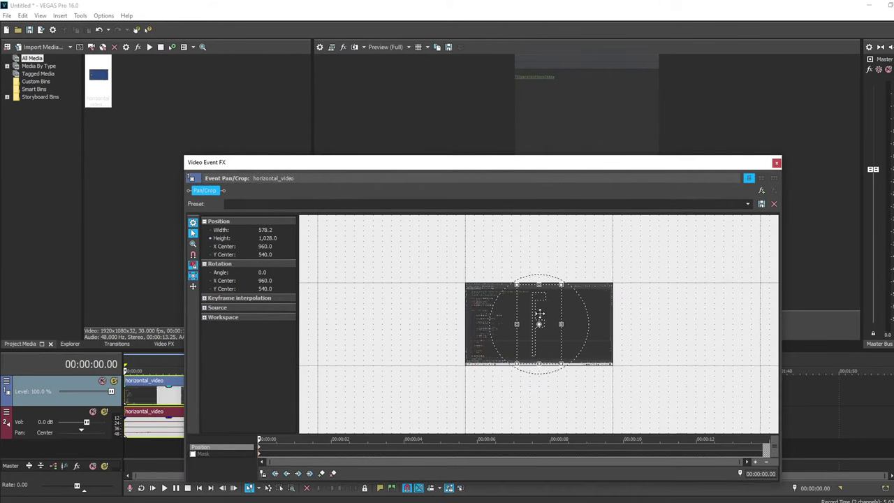
drag(539, 314, 490, 315)
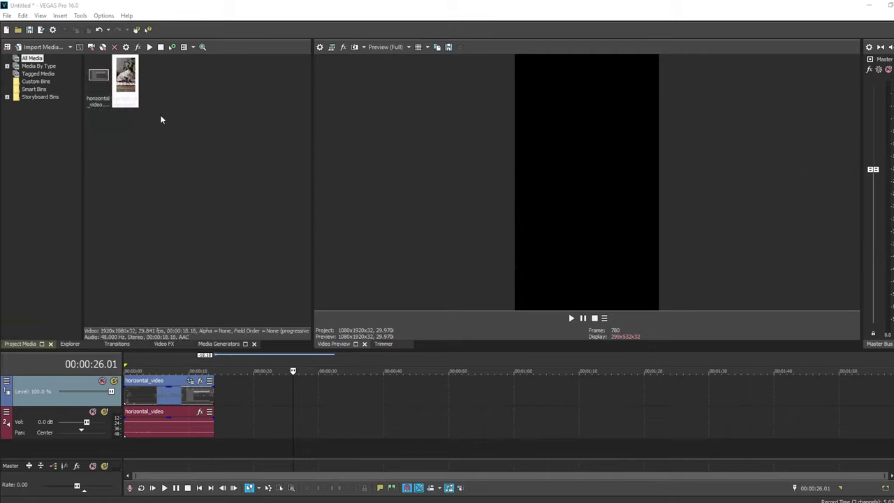
Place vertical_video after horizontal_video and set its media rotation to 90° clockwise
drag(126, 79, 221, 402)
right_click(132, 84)
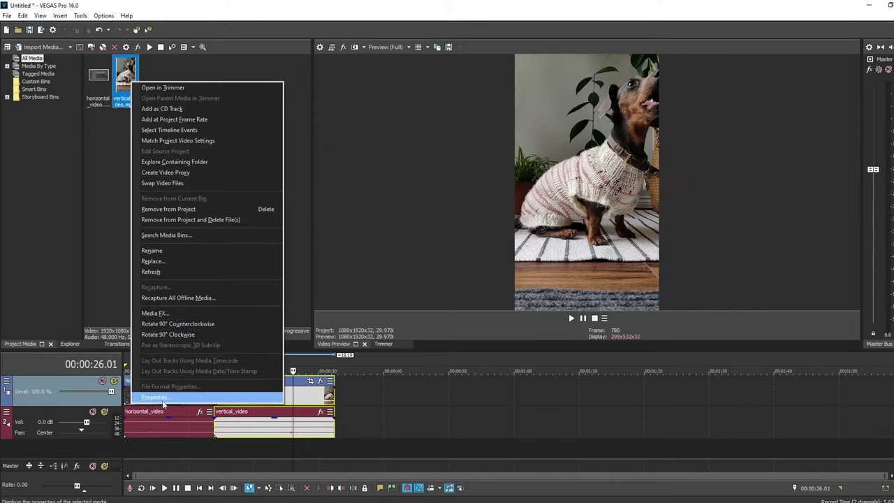
click(180, 398)
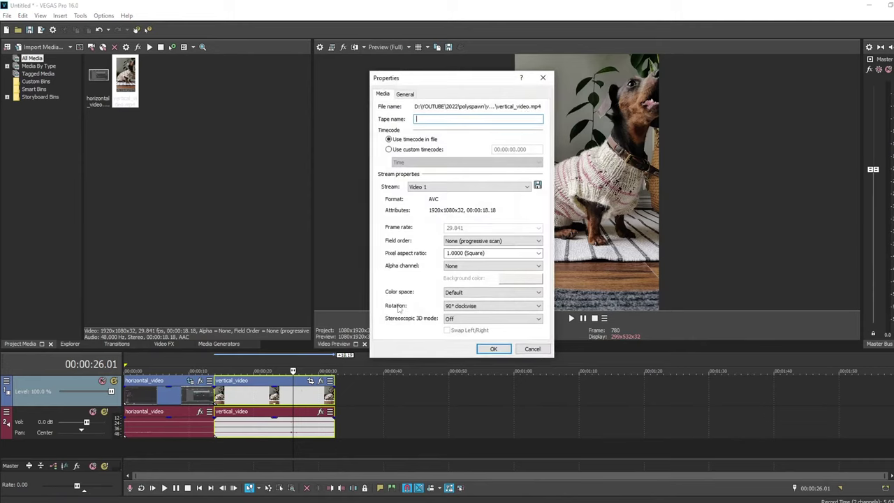
click(465, 309)
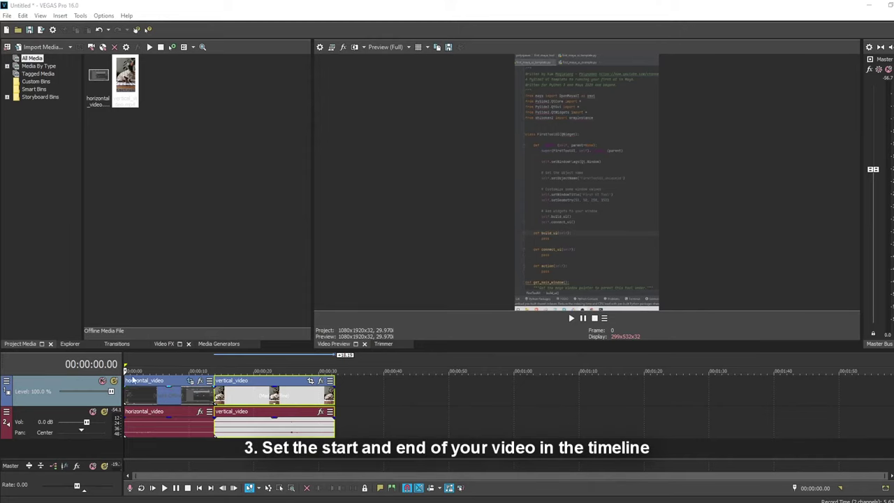
Loop both clips, then choose MAGIX AVC/AAC MP4 with Internet HD 1080p 29.97 fps in Render As
drag(126, 368, 334, 370)
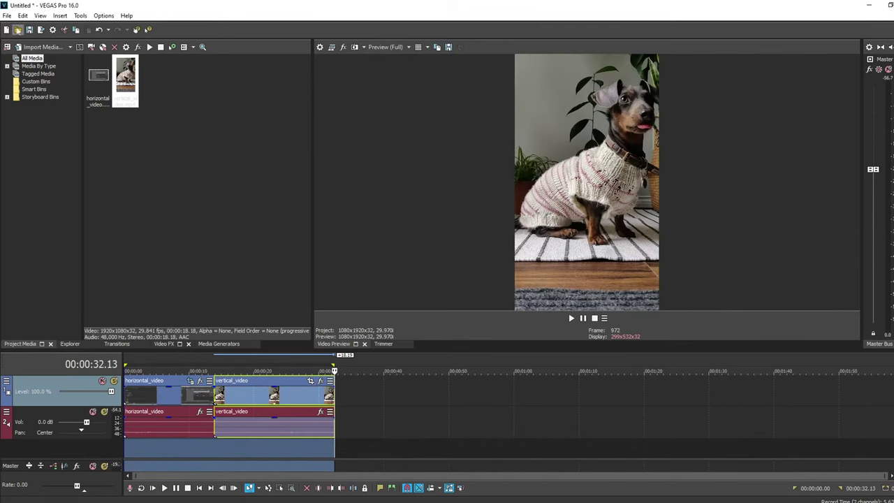
click(7, 15)
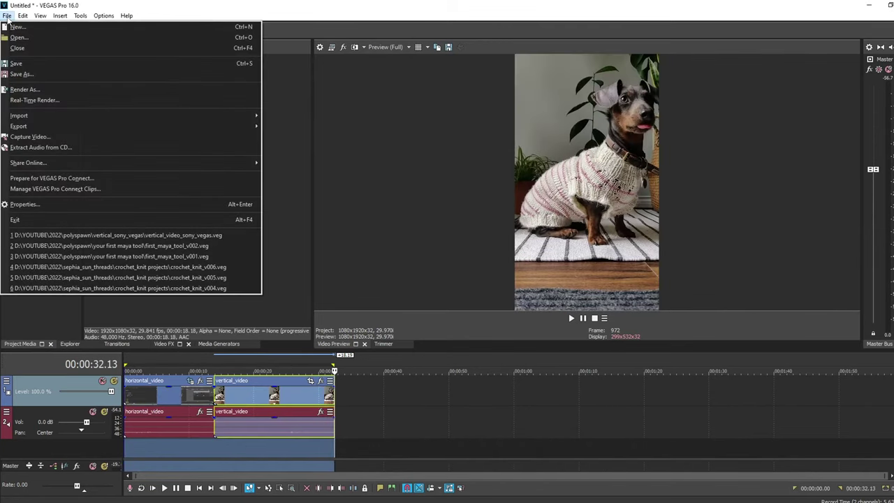
click(27, 90)
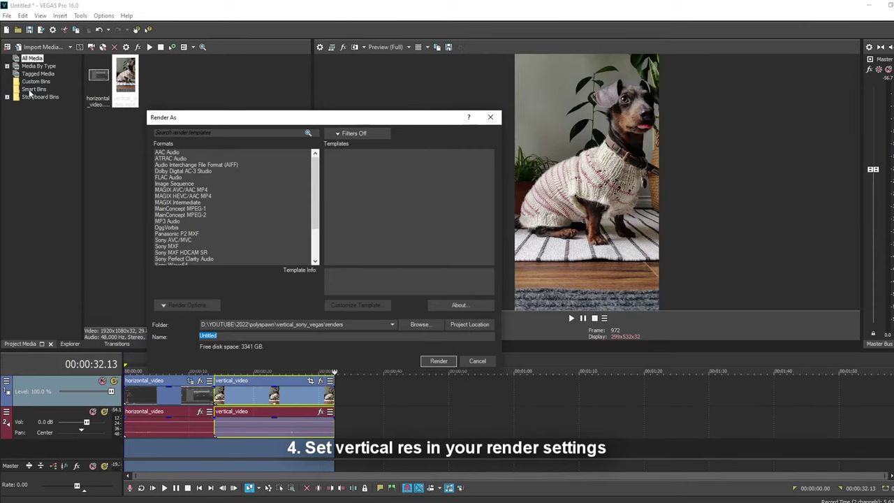
click(204, 190)
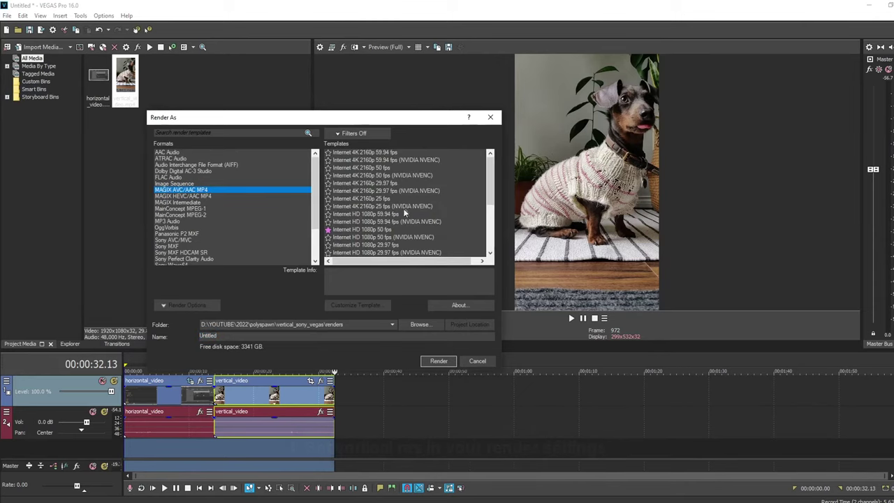
scroll(407, 212, down, 1)
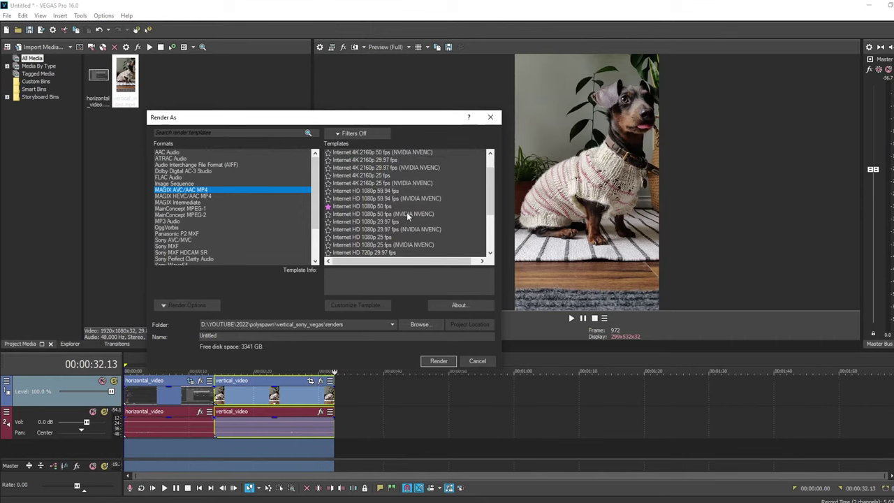
click(385, 222)
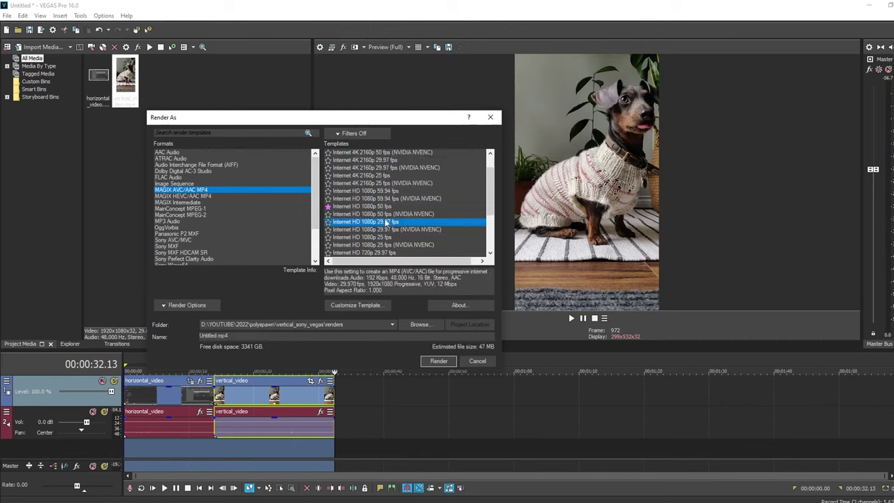
Customize the render template and name it 'Vertical 30FPS'
click(373, 306)
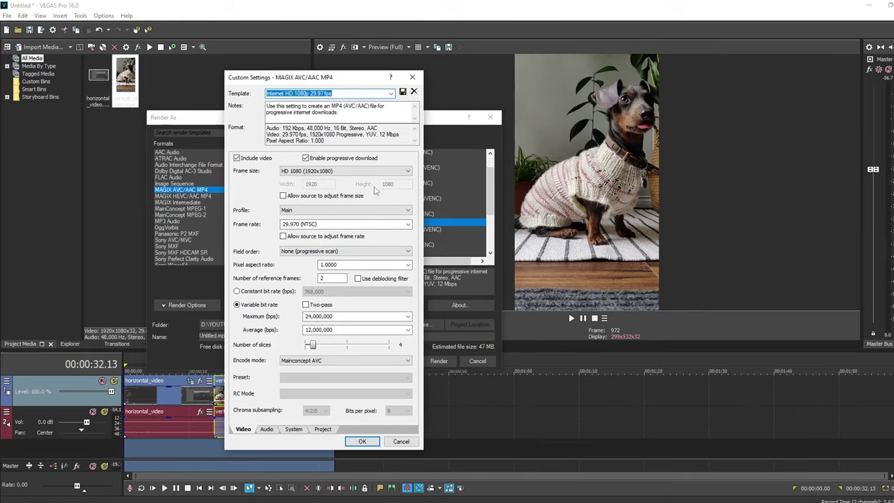
drag(325, 93, 114, 81)
text(30)
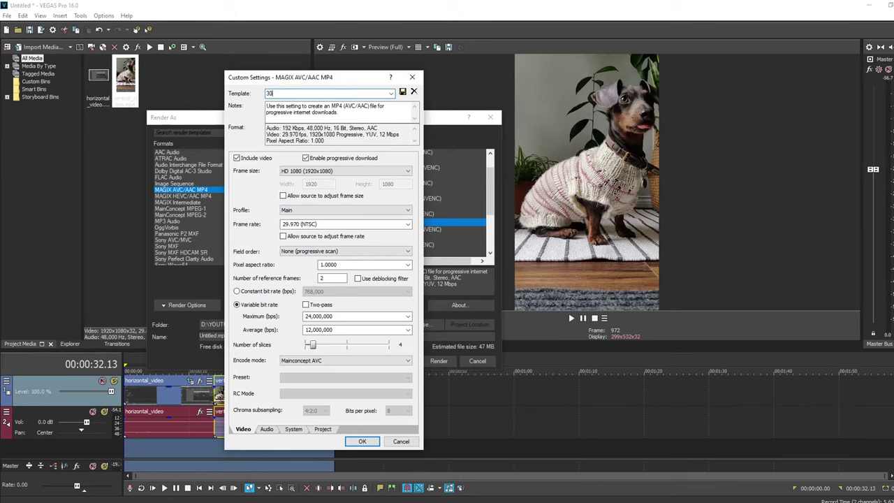
text(FPS)
key(Home)
text(Vertical)
Give the template a custom 1080x1920 frame size and accept it
click(300, 173)
click(313, 179)
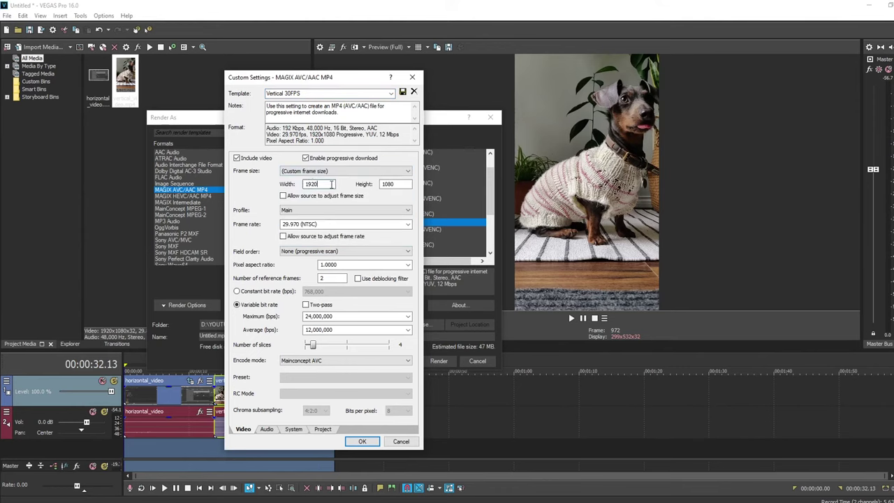
double_click(331, 183)
text(1080)
key(Tab)
text(1020)
click(385, 184)
key(Delete)
text(9)
click(369, 444)
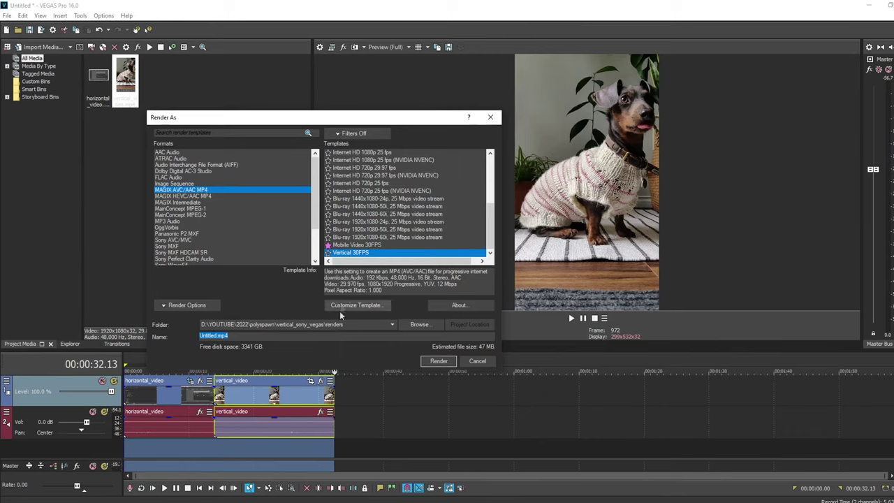
Name the output stellathedorkie.mp4 and start rendering
text(stellathedorkie.mp4)
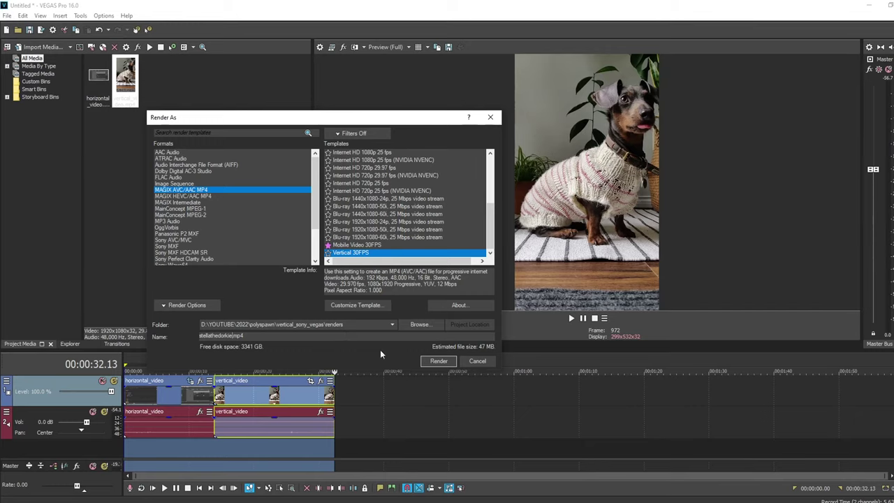
click(451, 362)
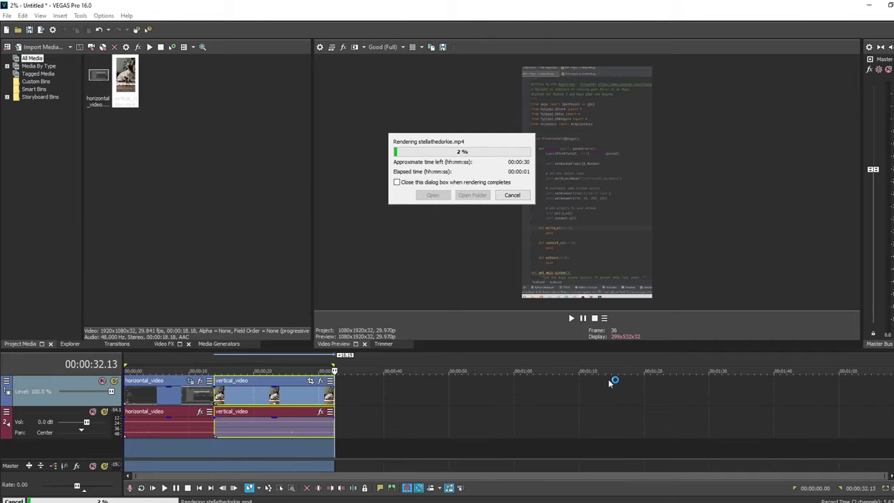